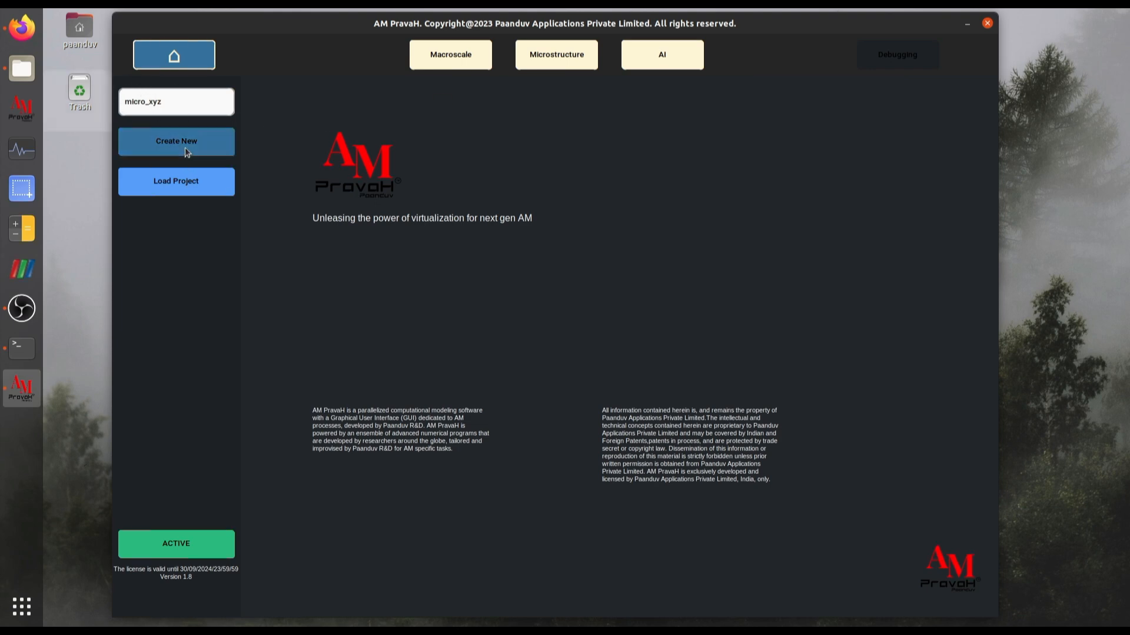
- Check the project's creation log in the terminal and open the settings of the Microstructure module
click(22, 348)
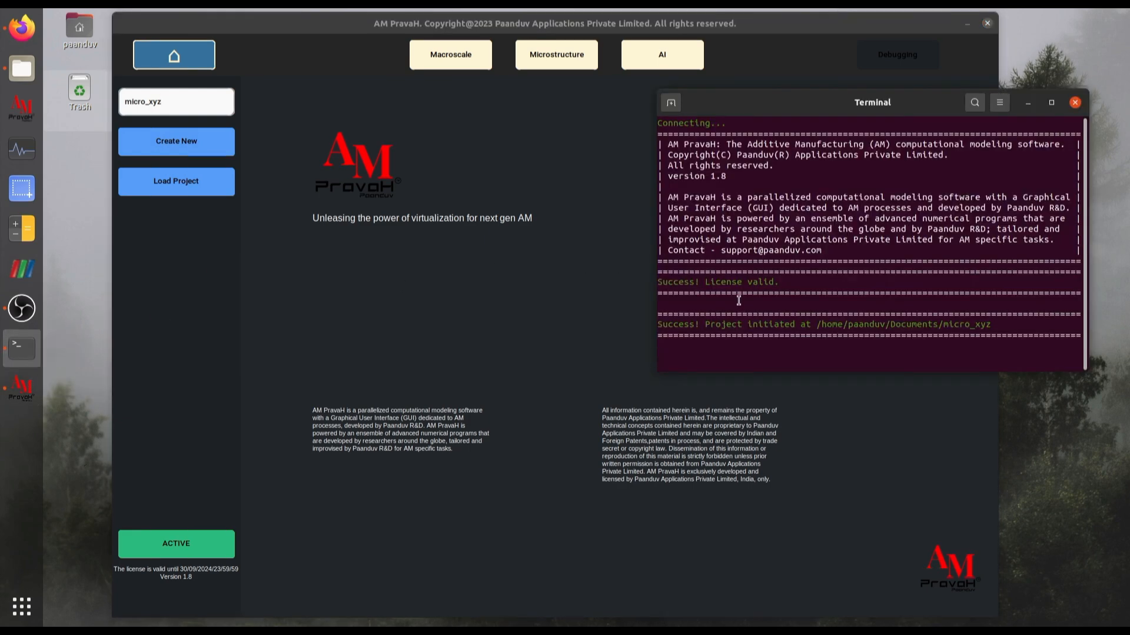
click(567, 62)
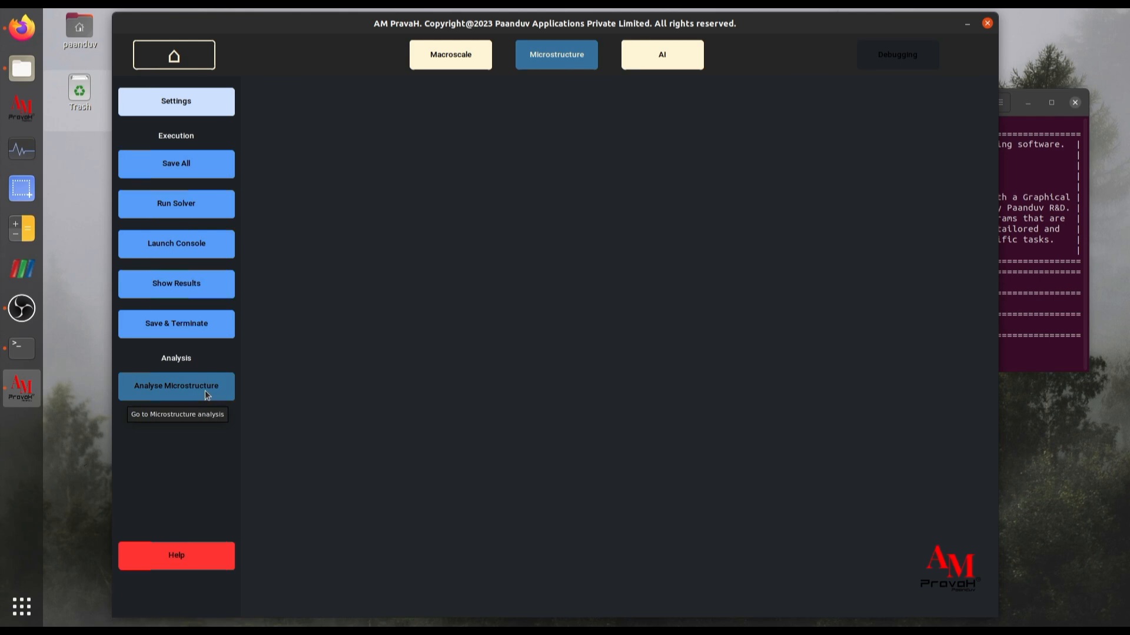
click(205, 103)
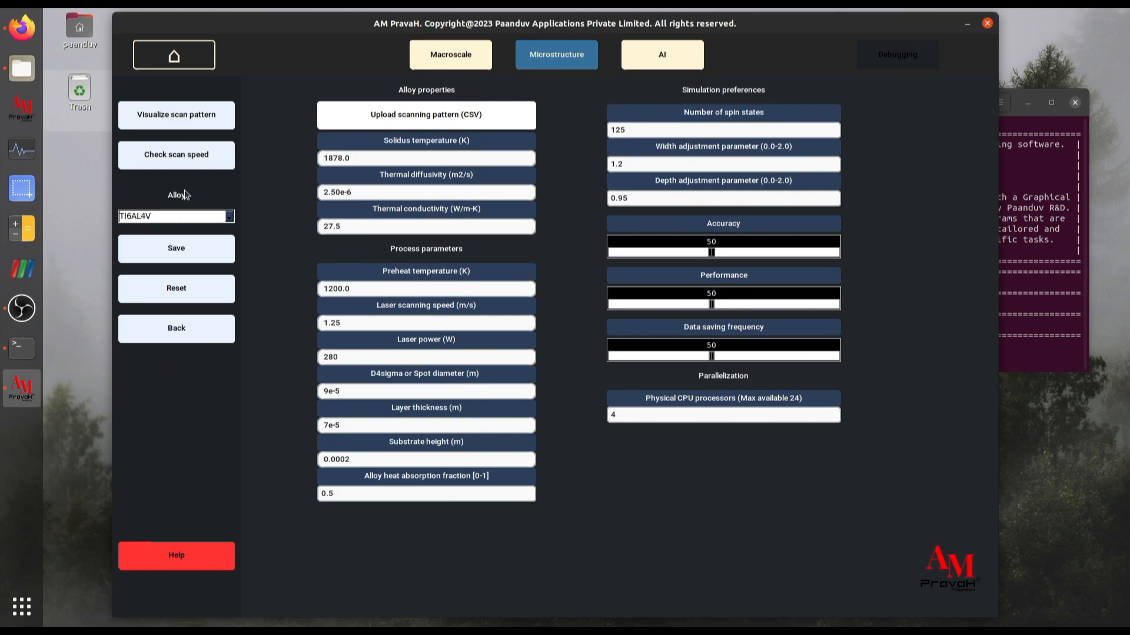
- Look through the list of available alloys, keeping TI6AL4V as the selection
click(229, 218)
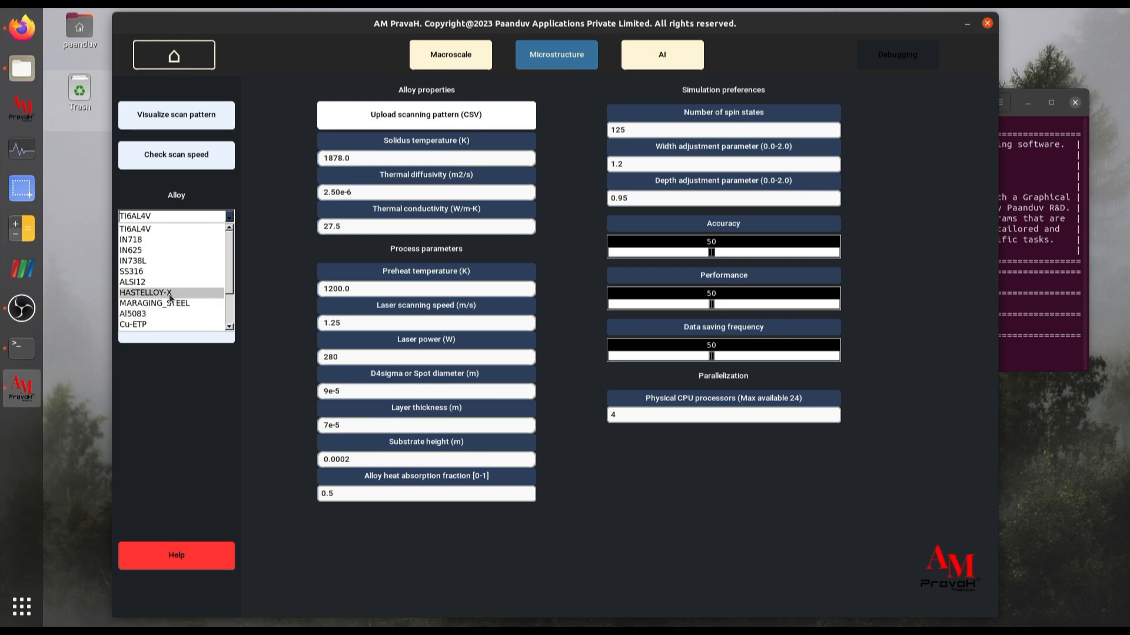
scroll(172, 306, down, 3)
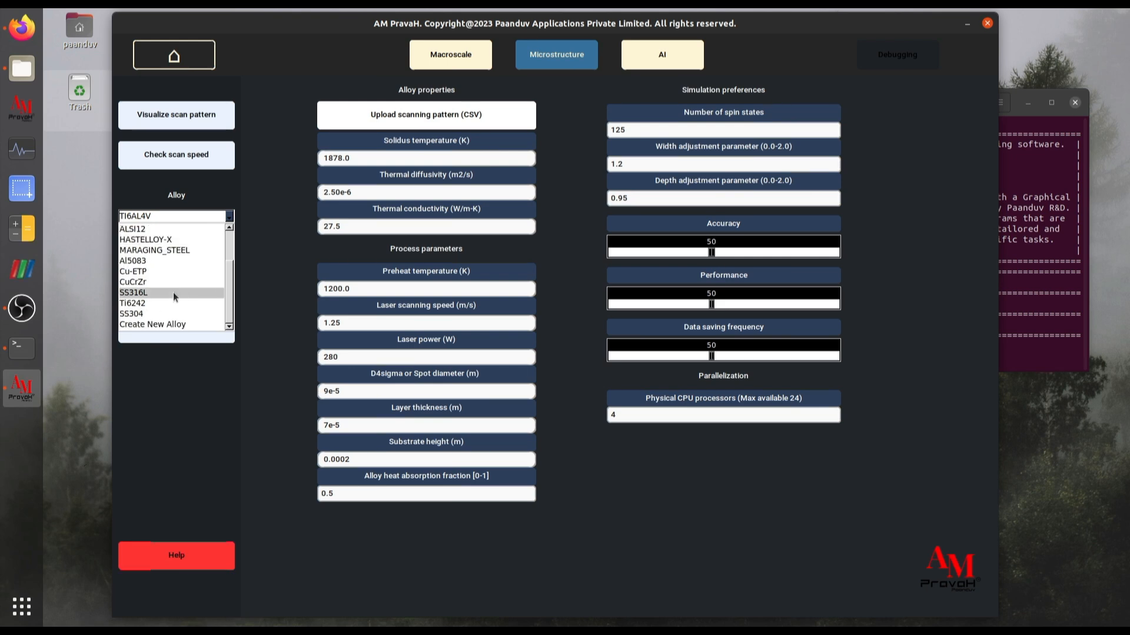
click(280, 228)
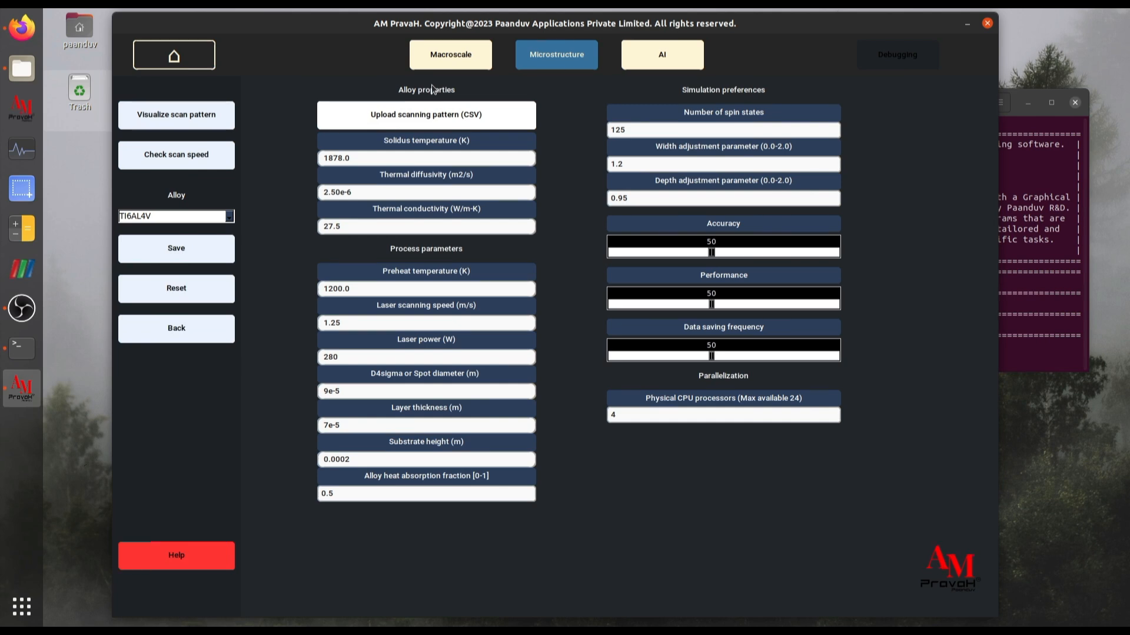
- Upload pattern.csv from the project's datasets folder as the scanning pattern
click(449, 122)
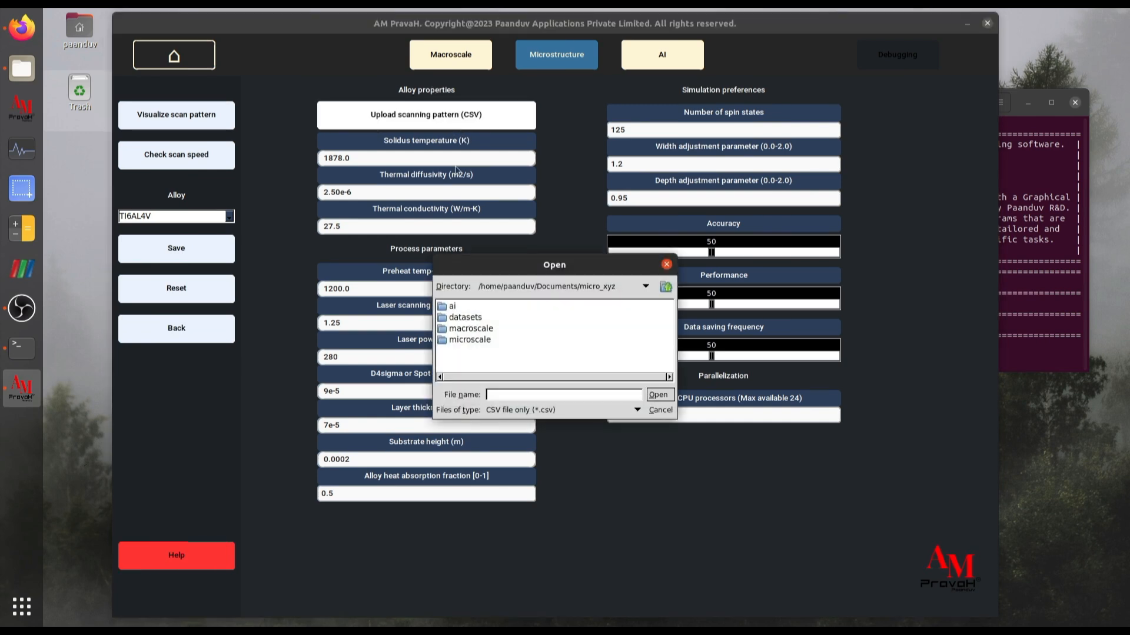
double_click(468, 317)
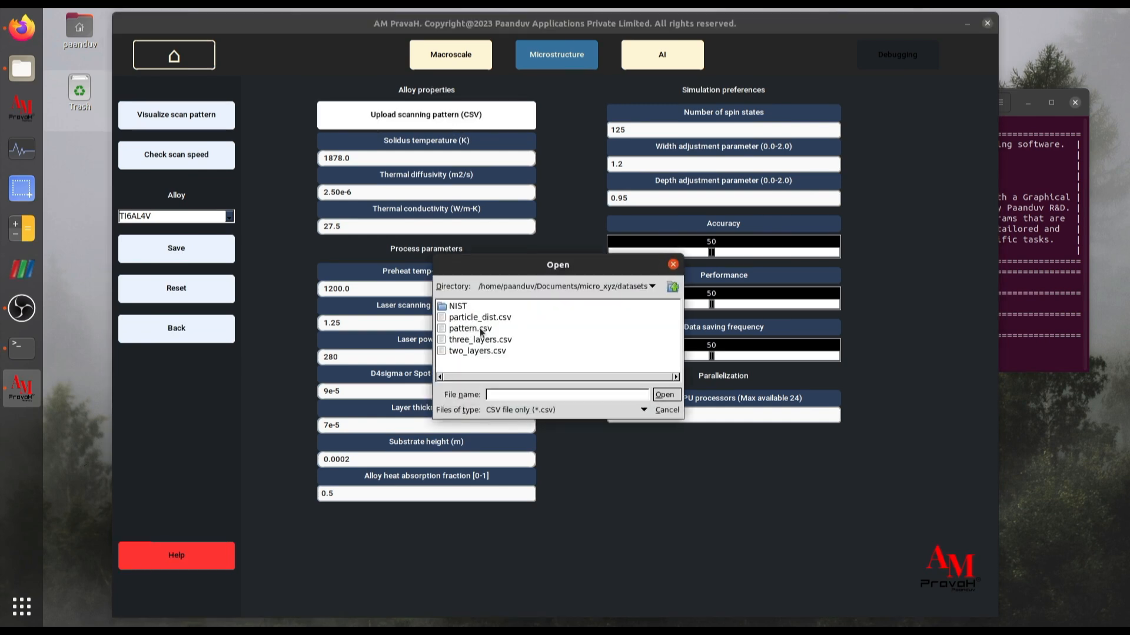
click(471, 329)
click(668, 399)
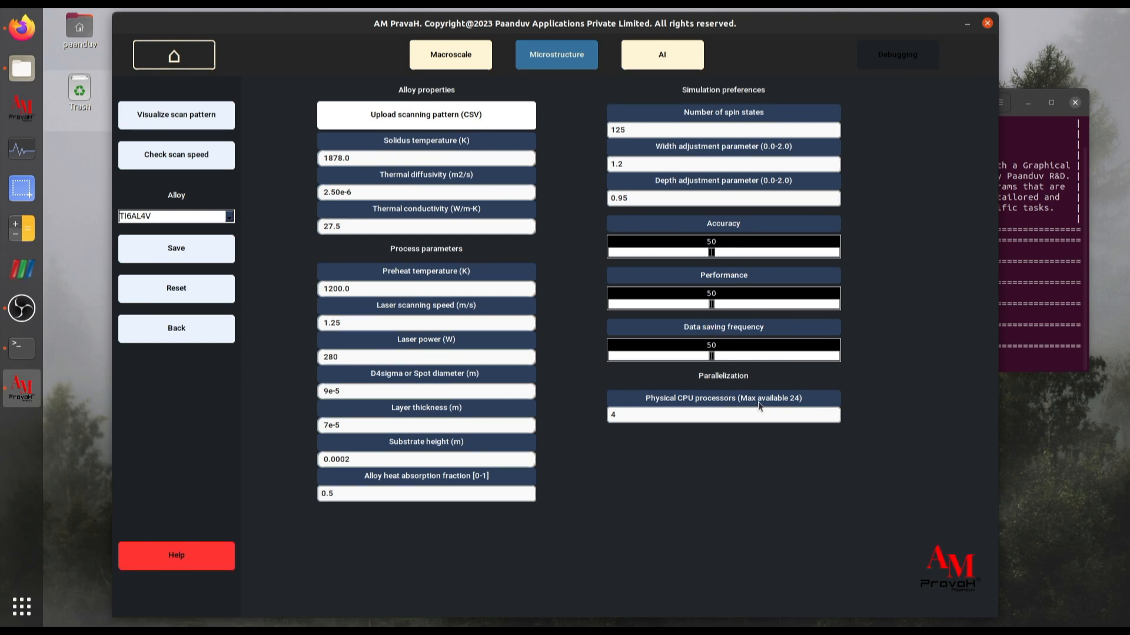
- Set accuracy and data saving frequency to 30 and physical CPU processors to 20, save the settings and check the terminal log
drag(711, 258, 661, 259)
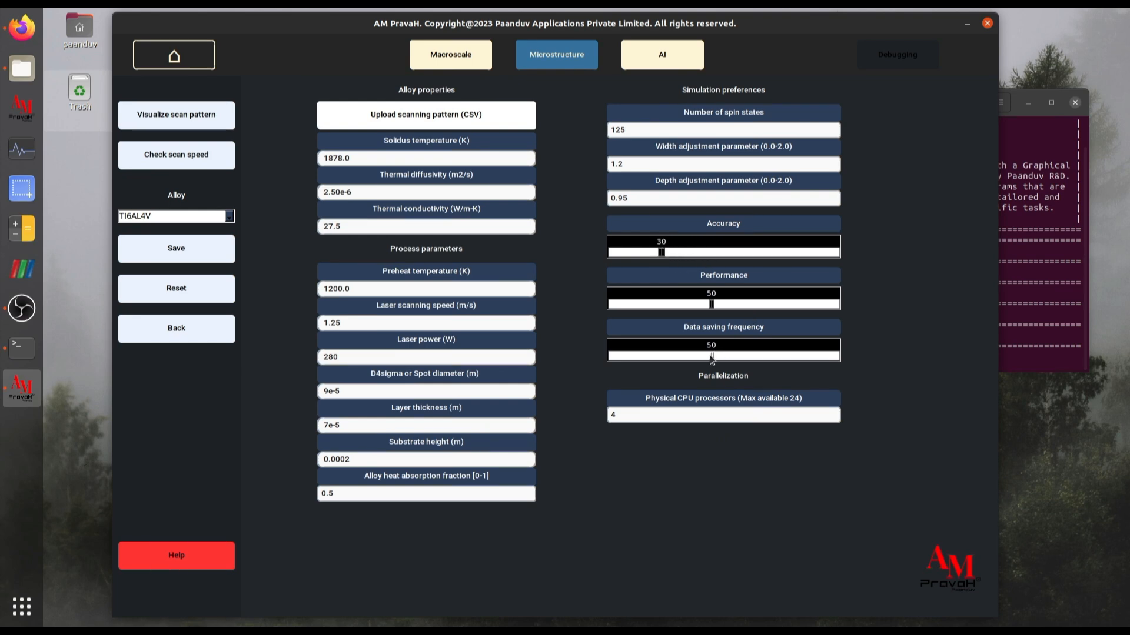
drag(712, 359, 661, 359)
click(176, 249)
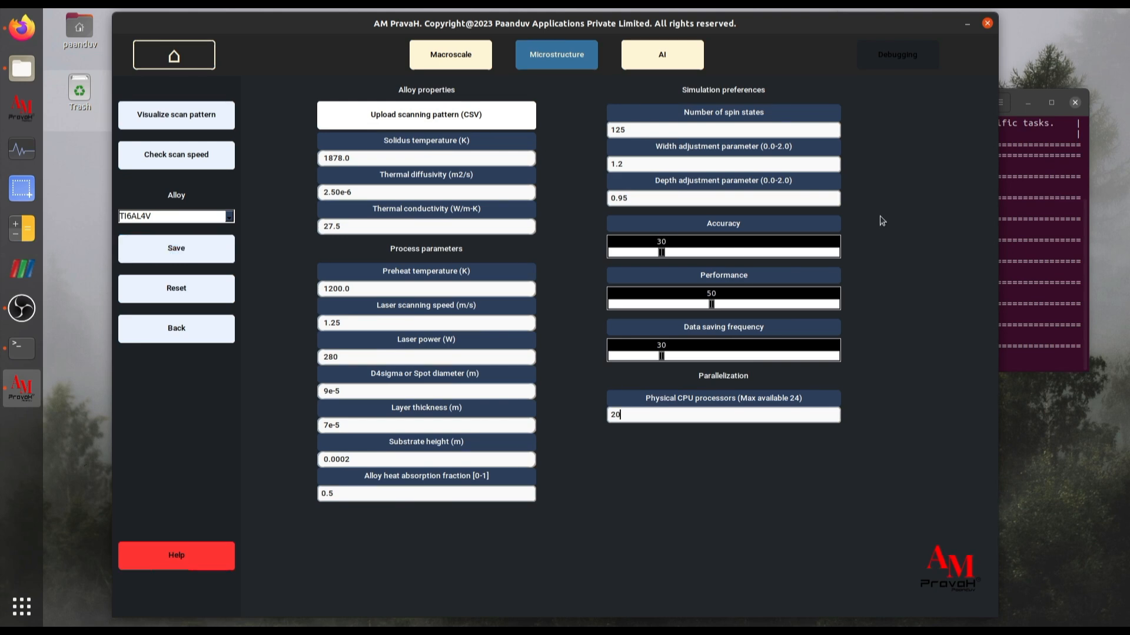
click(1076, 192)
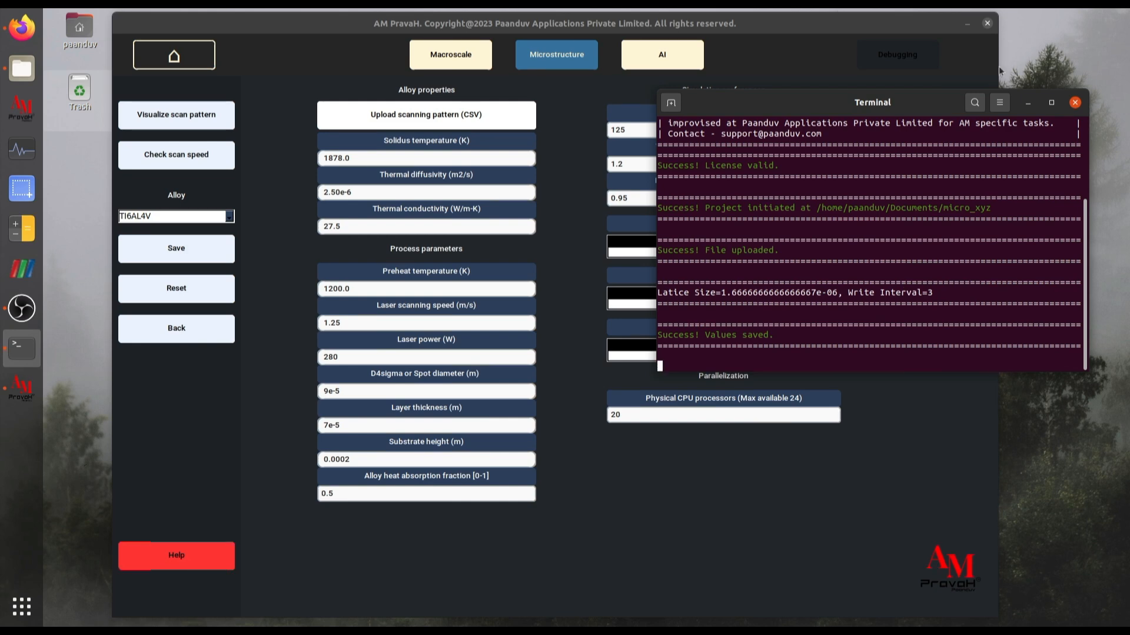
click(1030, 104)
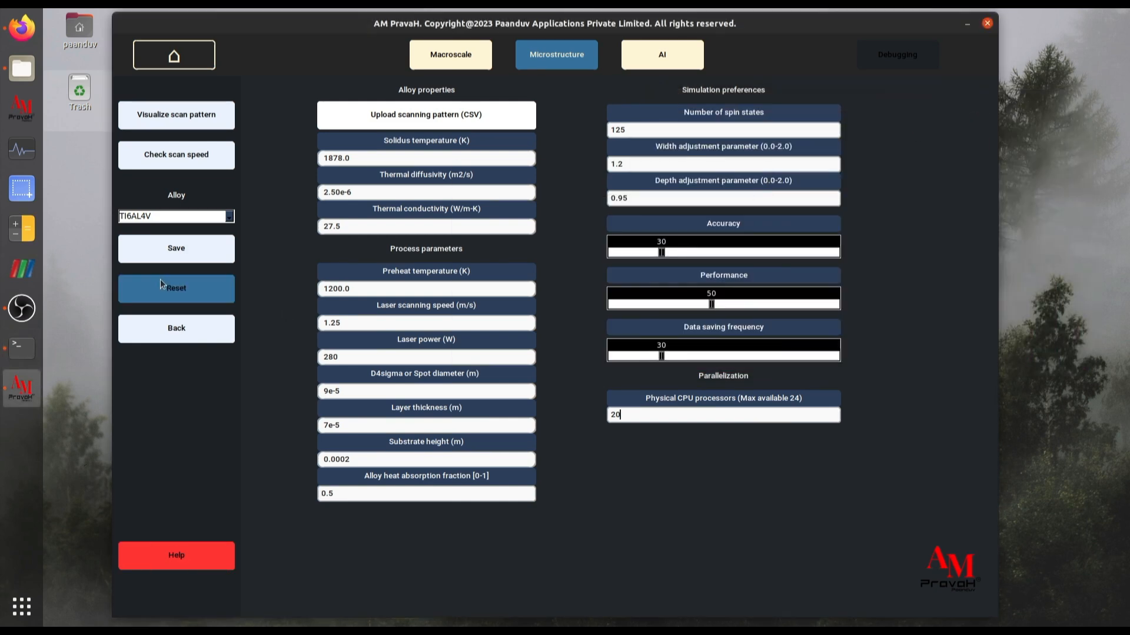
- Leave the microstructure settings, save everything for the run and check the log in the terminal
click(181, 330)
click(196, 165)
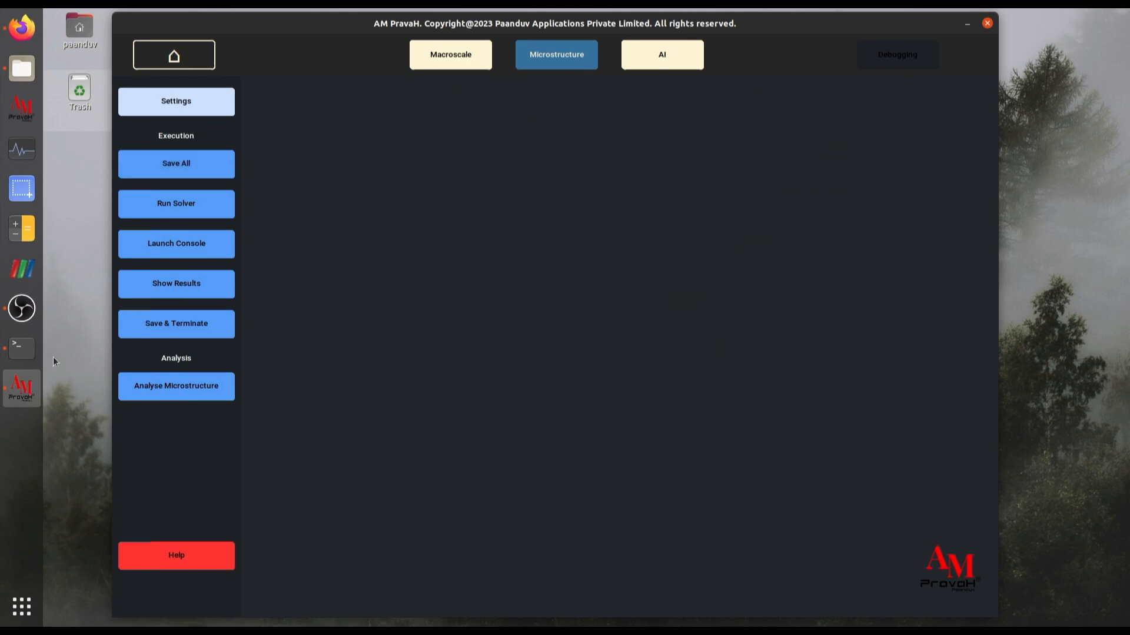
click(22, 348)
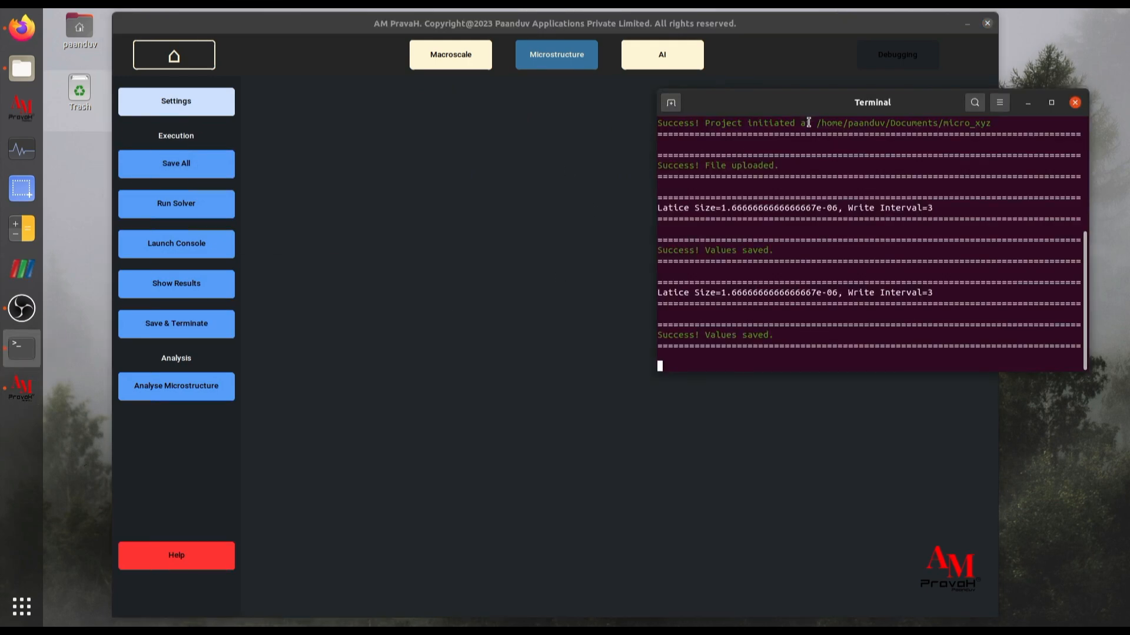
- Run the microstructure solver, launch its progress console and bring the terminal into view
click(169, 206)
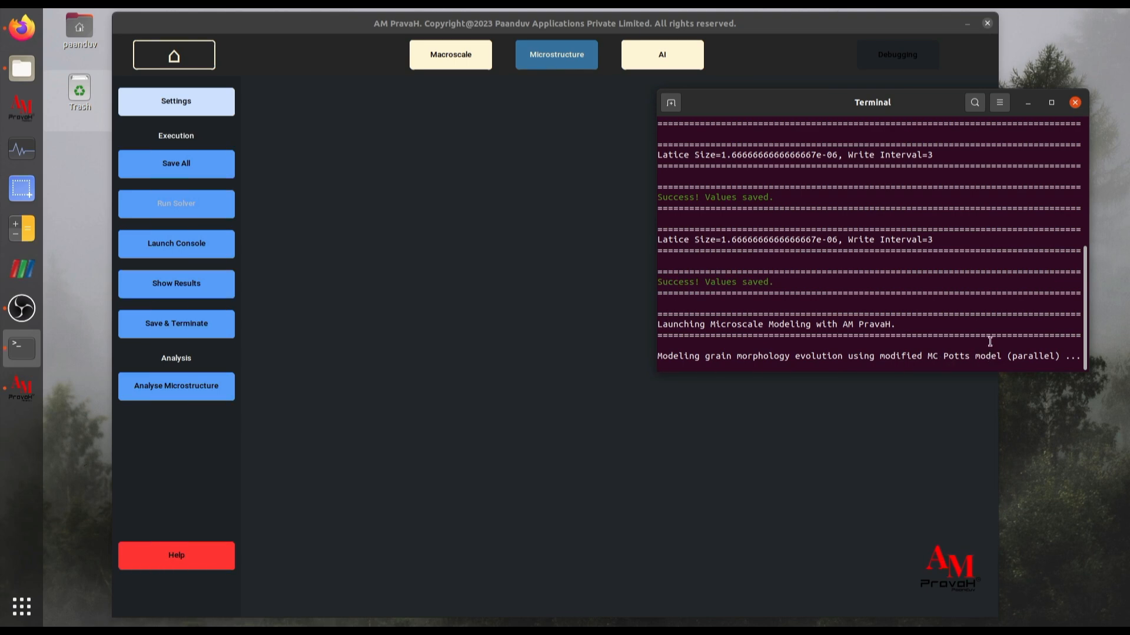
drag(819, 110, 667, 140)
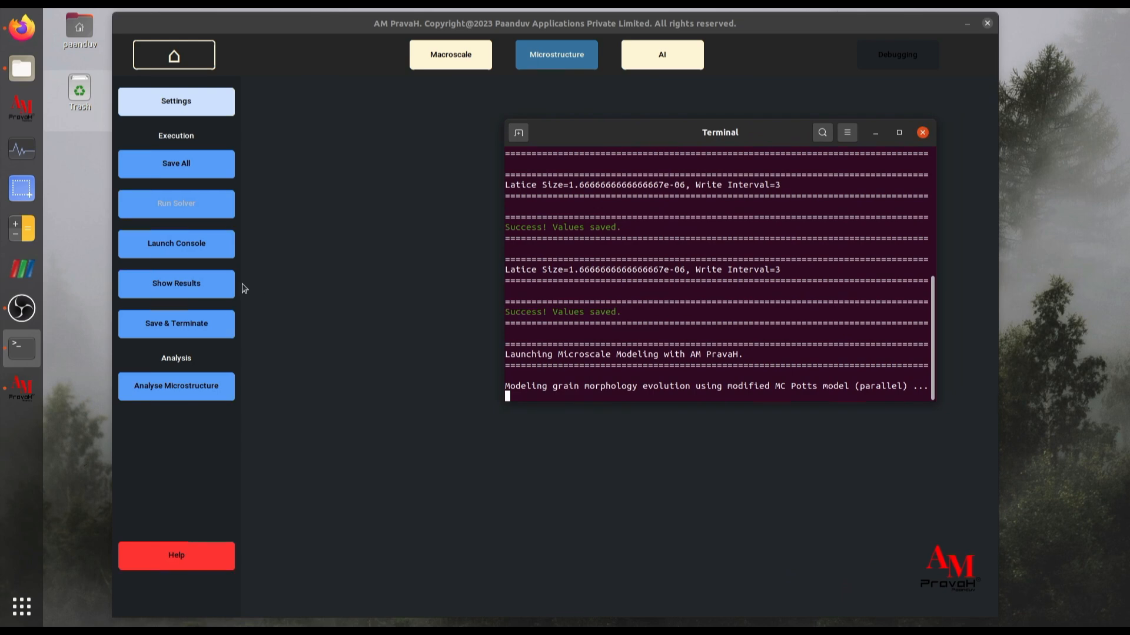
click(174, 249)
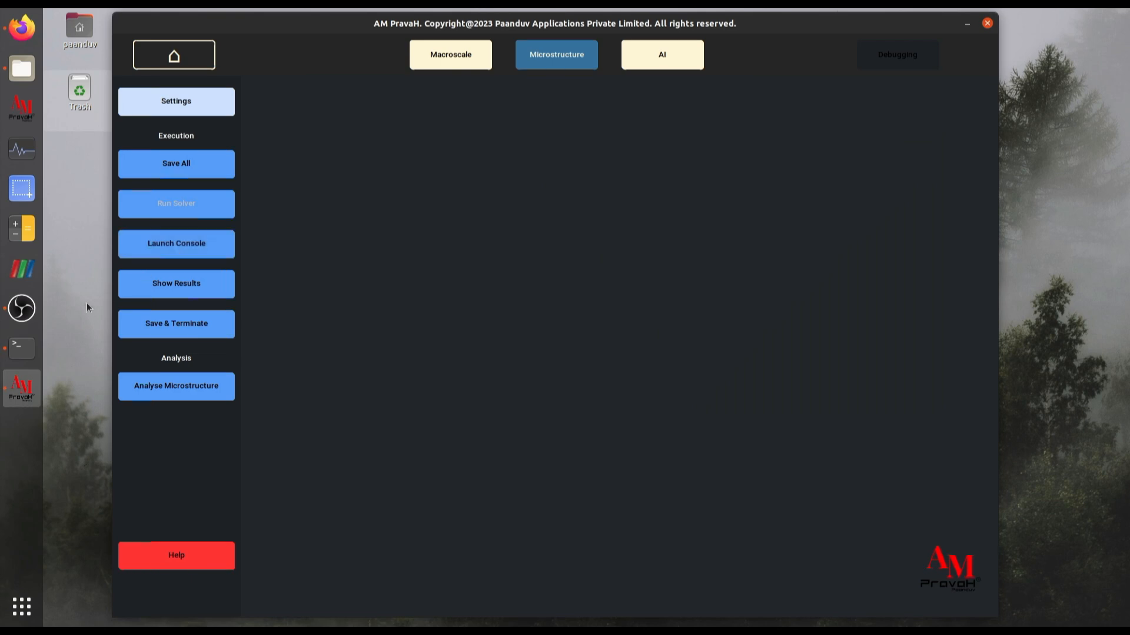
click(23, 349)
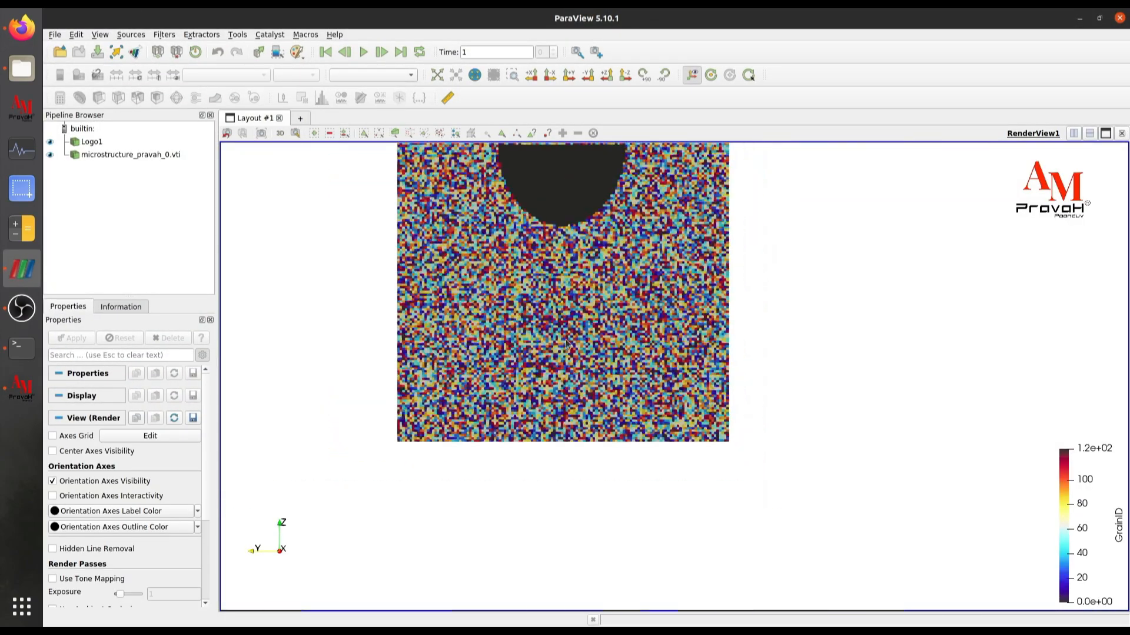
- In ParaView, reload microstructure_pravah_0.vti by finding new files in the series and play the grain evolution
mouse_move(530, 313)
mouse_down()
mouse_move(532, 343)
mouse_move(539, 281)
mouse_move(549, 309)
mouse_up()
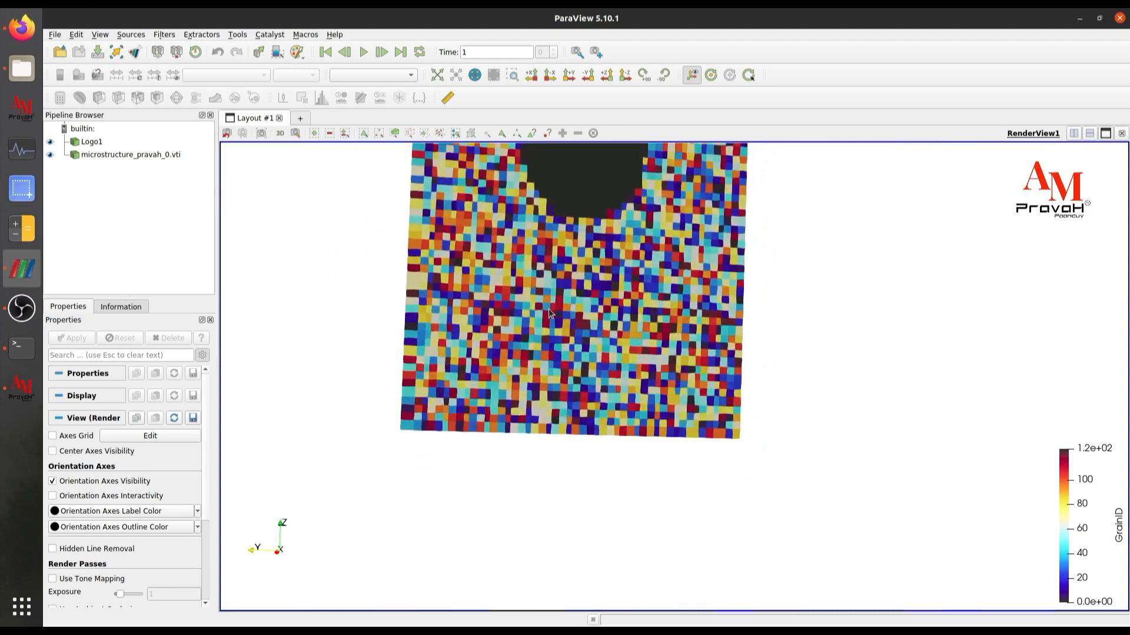
scroll(549, 309, up, 2)
scroll(548, 309, down, 5)
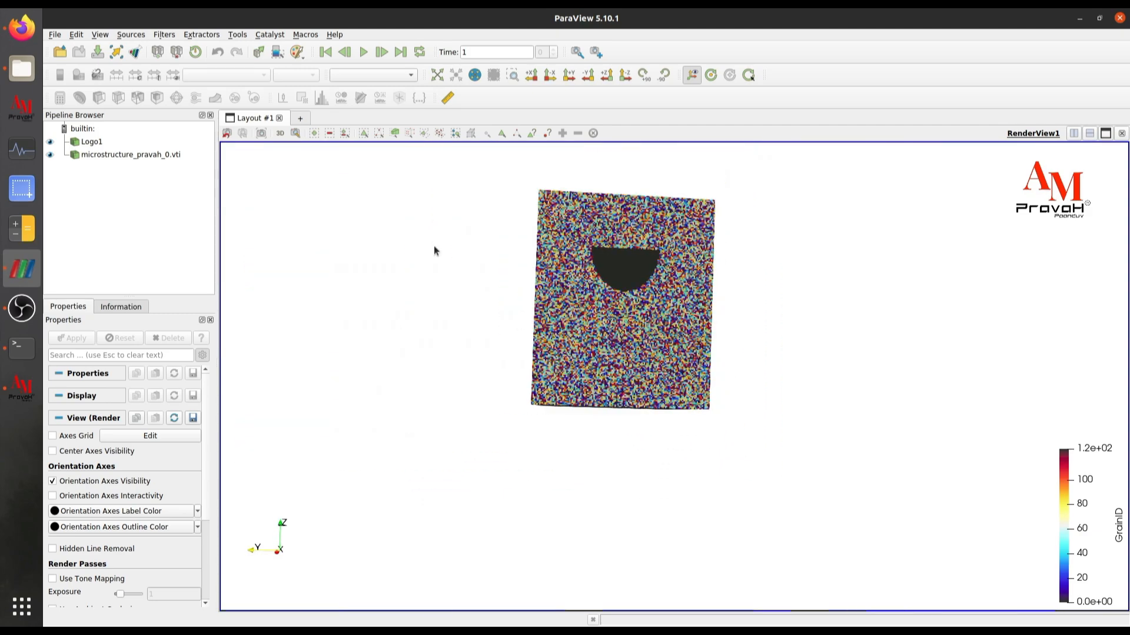
right_click(118, 158)
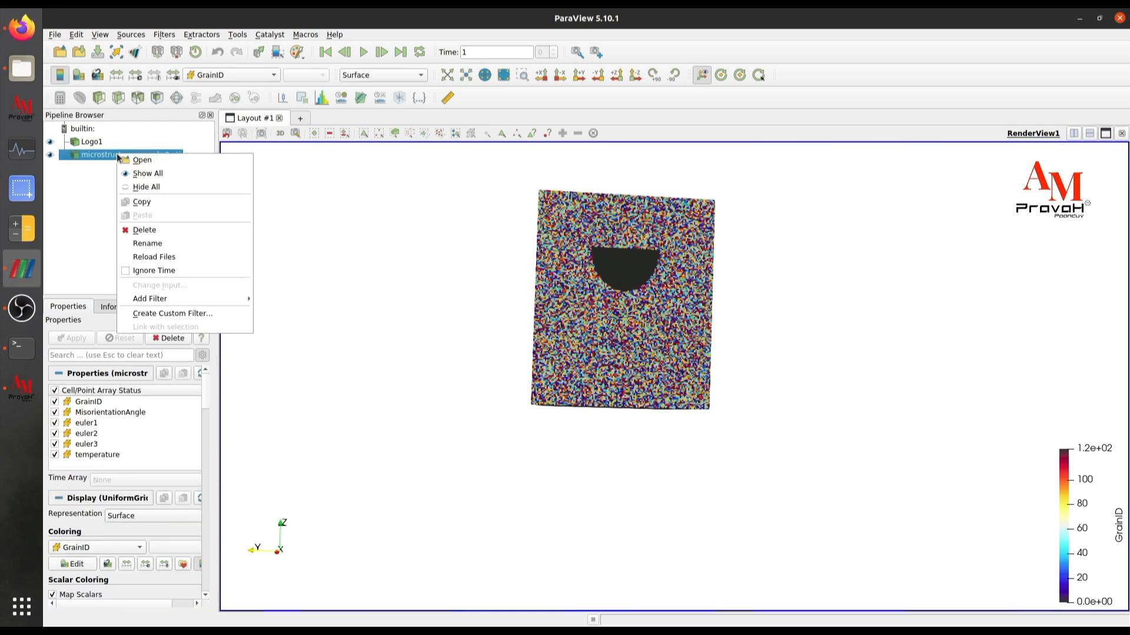
click(169, 272)
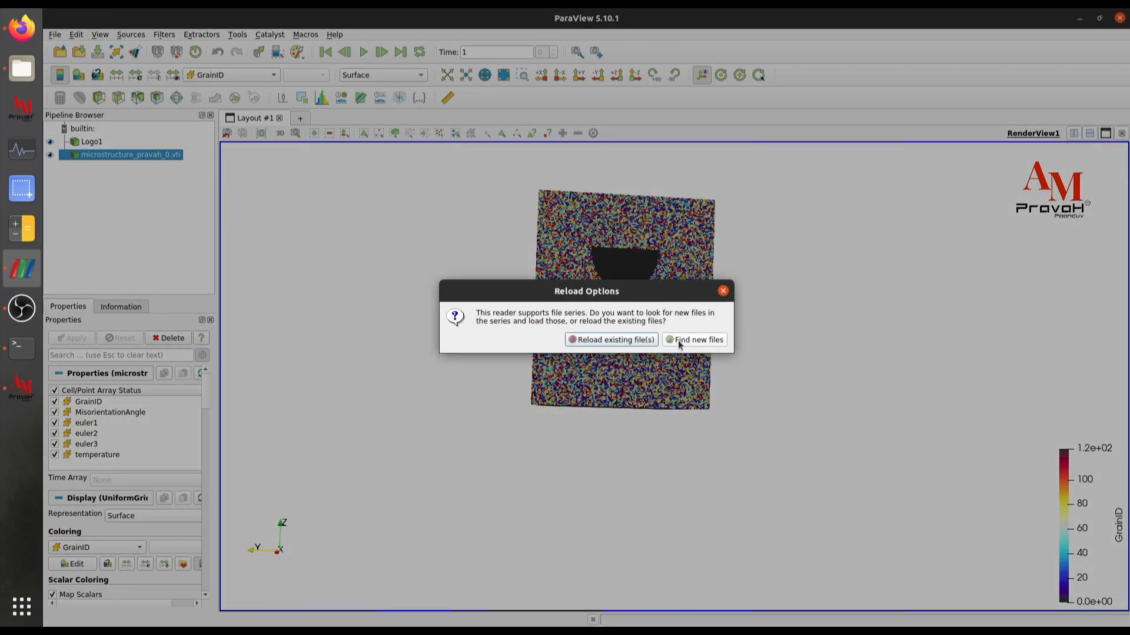
click(680, 340)
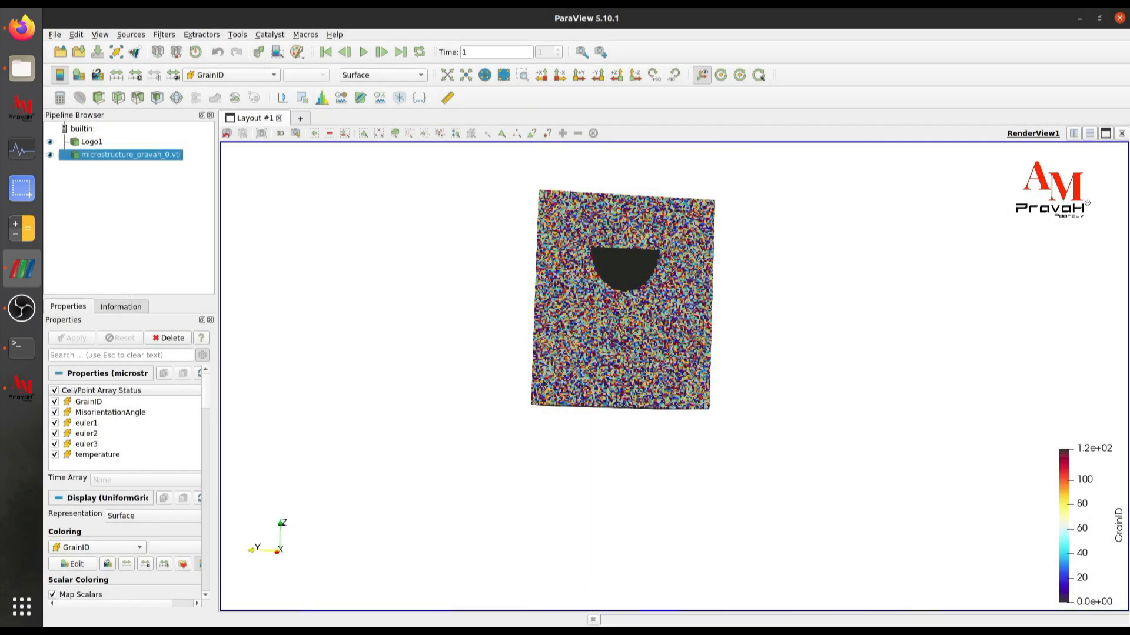
click(363, 52)
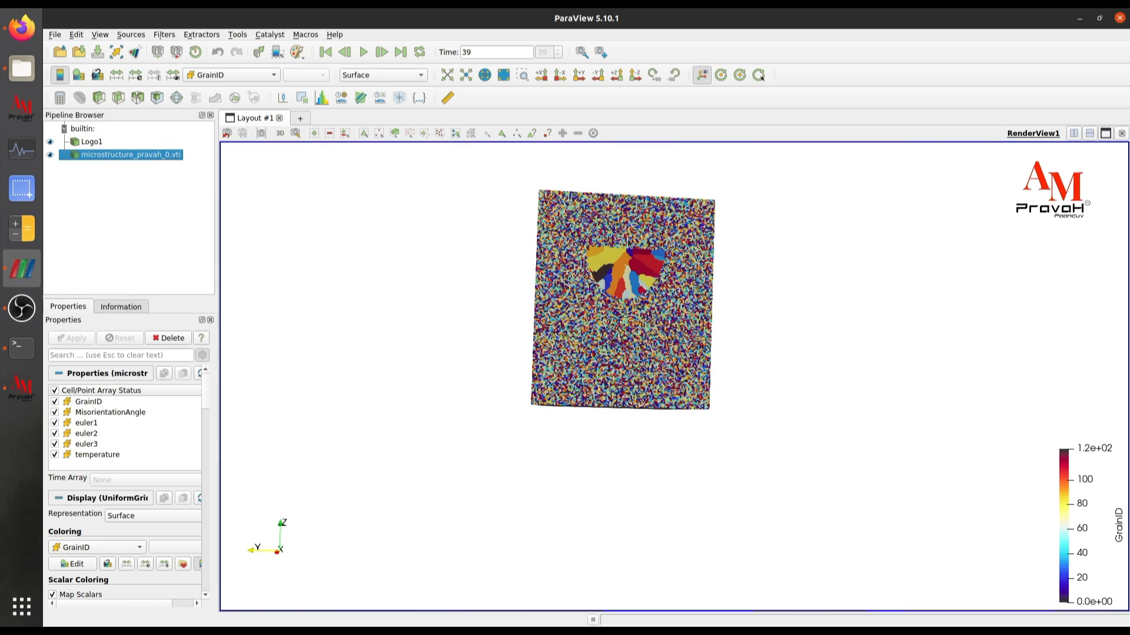
- Clip the microstructure with a Z-normal plane through the melt track at a height of about 116
click(98, 99)
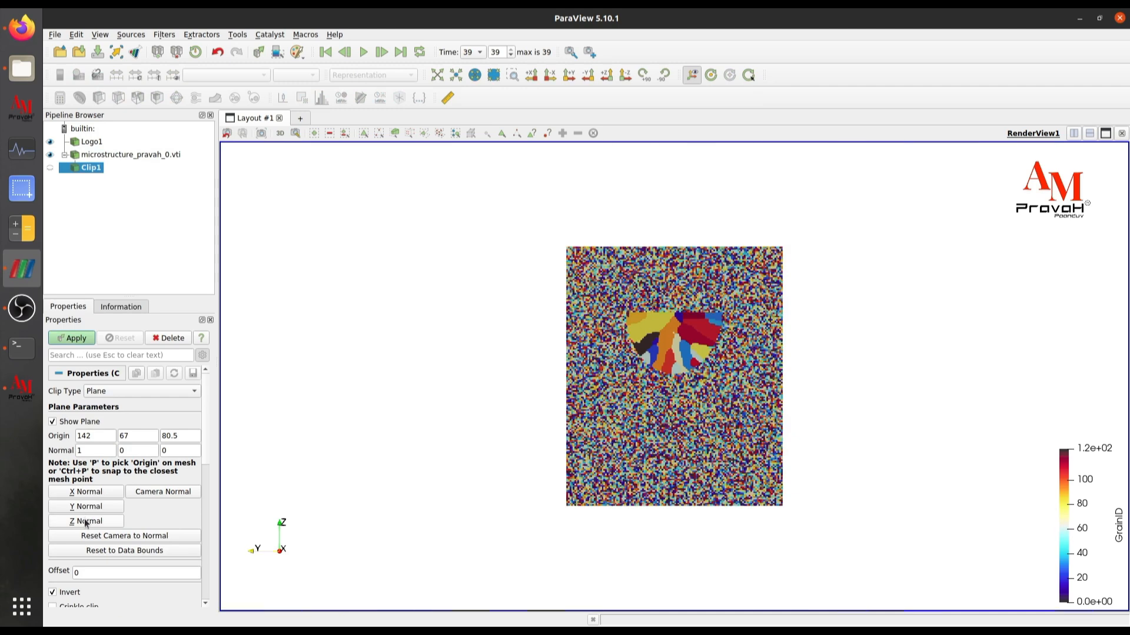
click(85, 521)
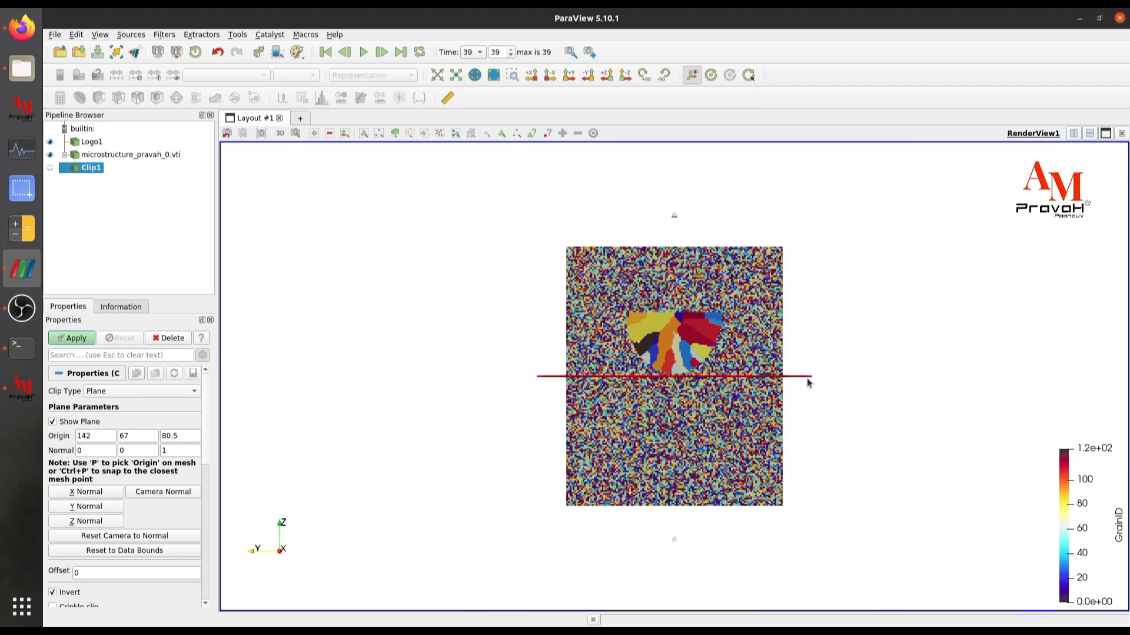
drag(807, 378, 781, 394)
drag(689, 389, 669, 364)
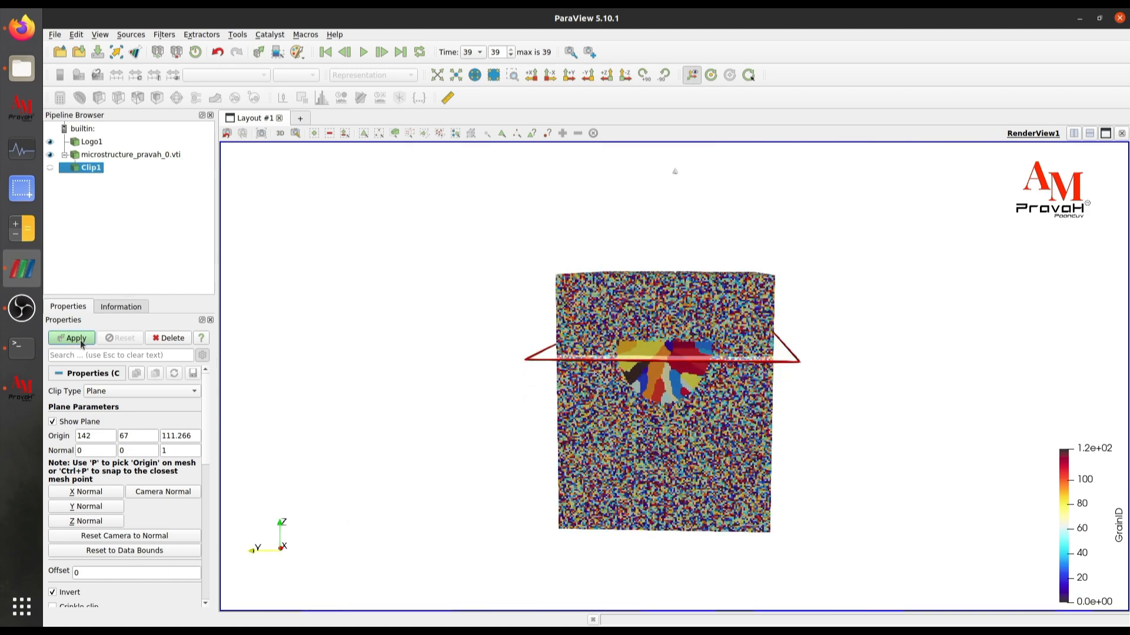
drag(658, 367, 664, 353)
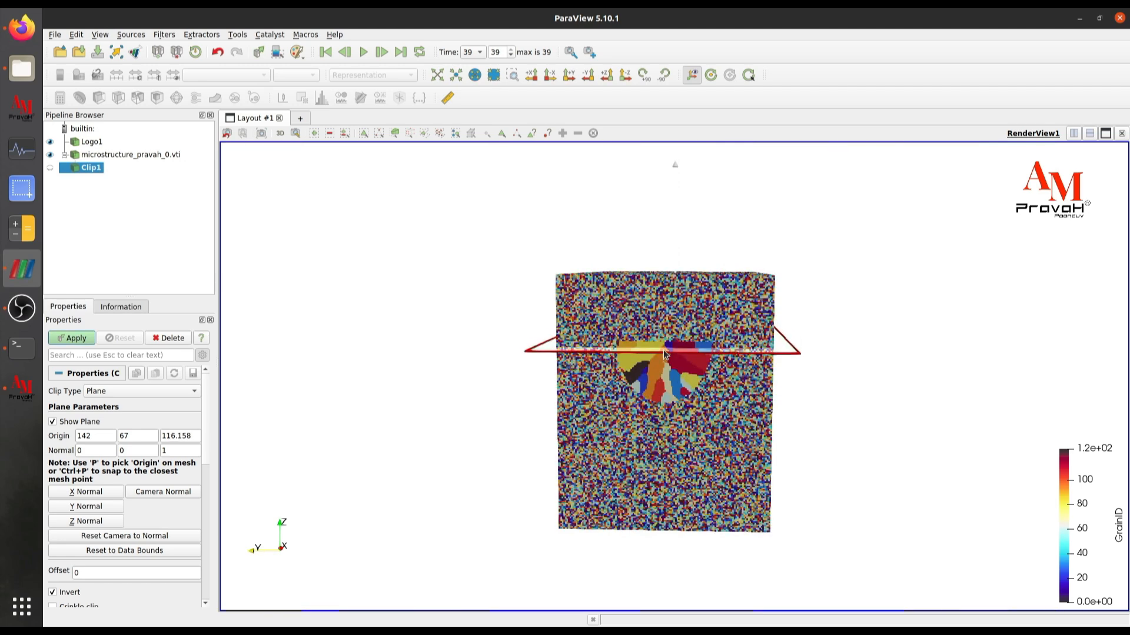
click(76, 339)
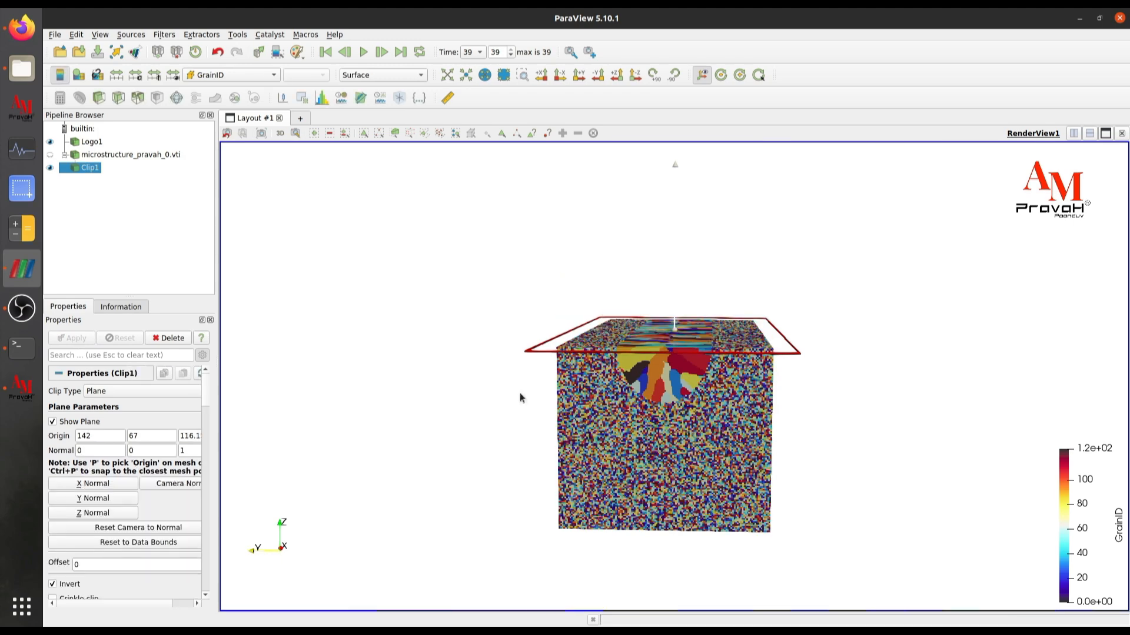
click(635, 75)
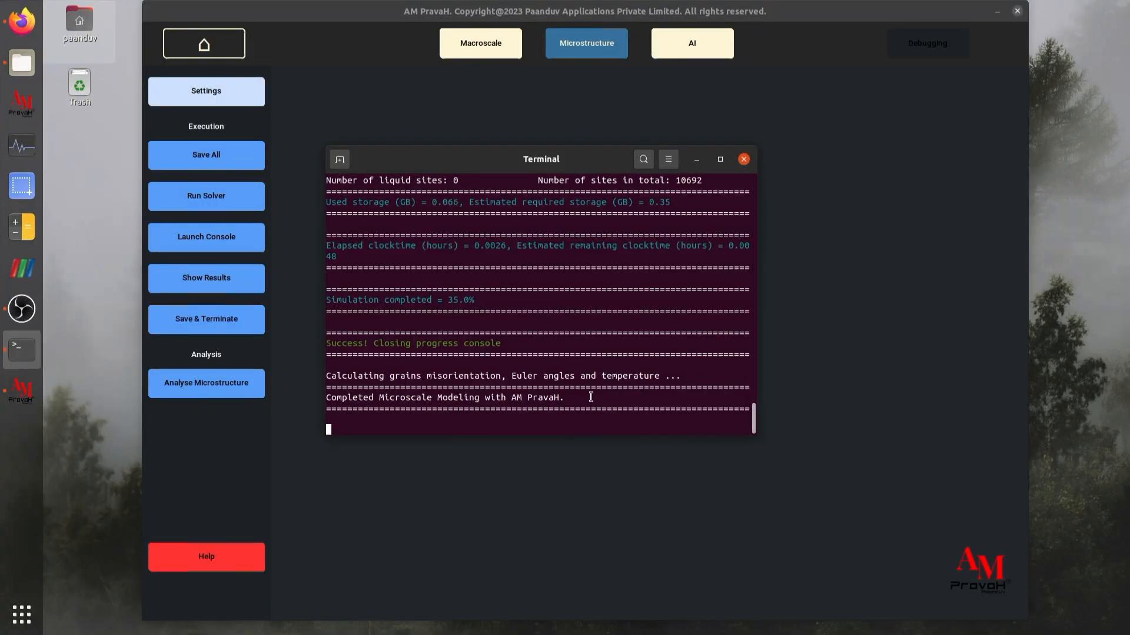
- Back in AM PravaH, calculate the angular chord length distribution in the microstructure analysis and review its log in the terminal
click(697, 159)
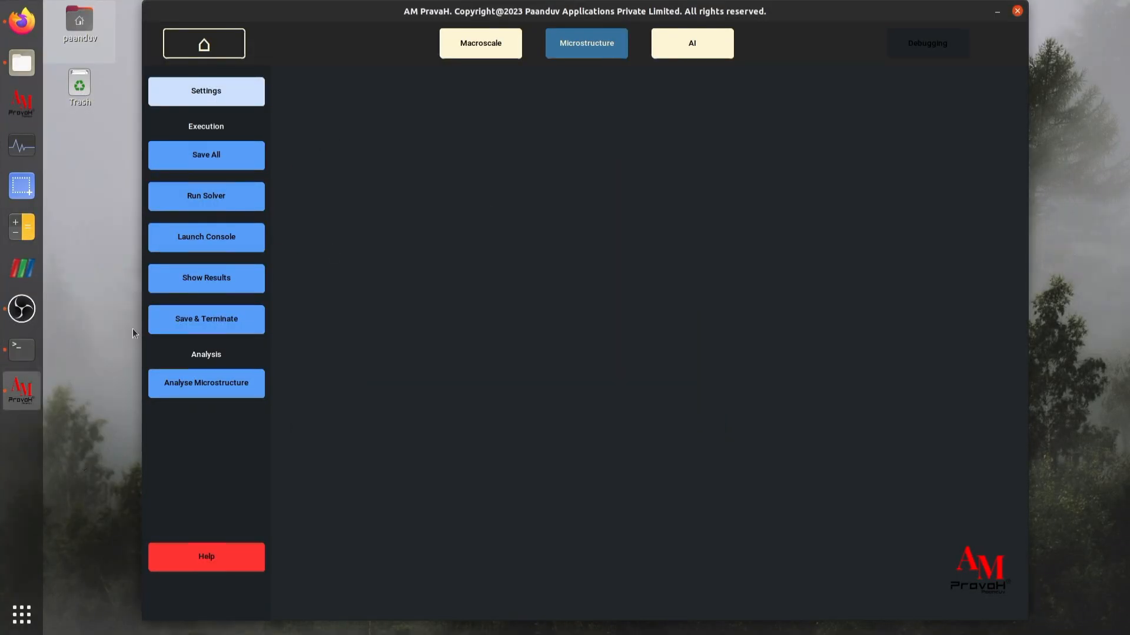
click(203, 383)
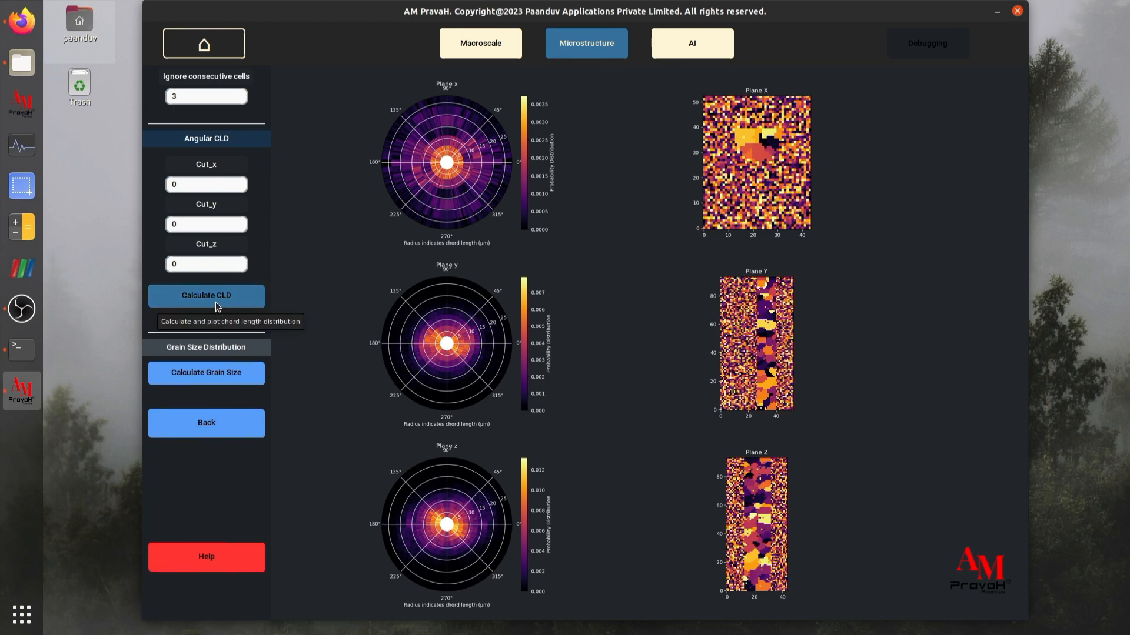
click(28, 355)
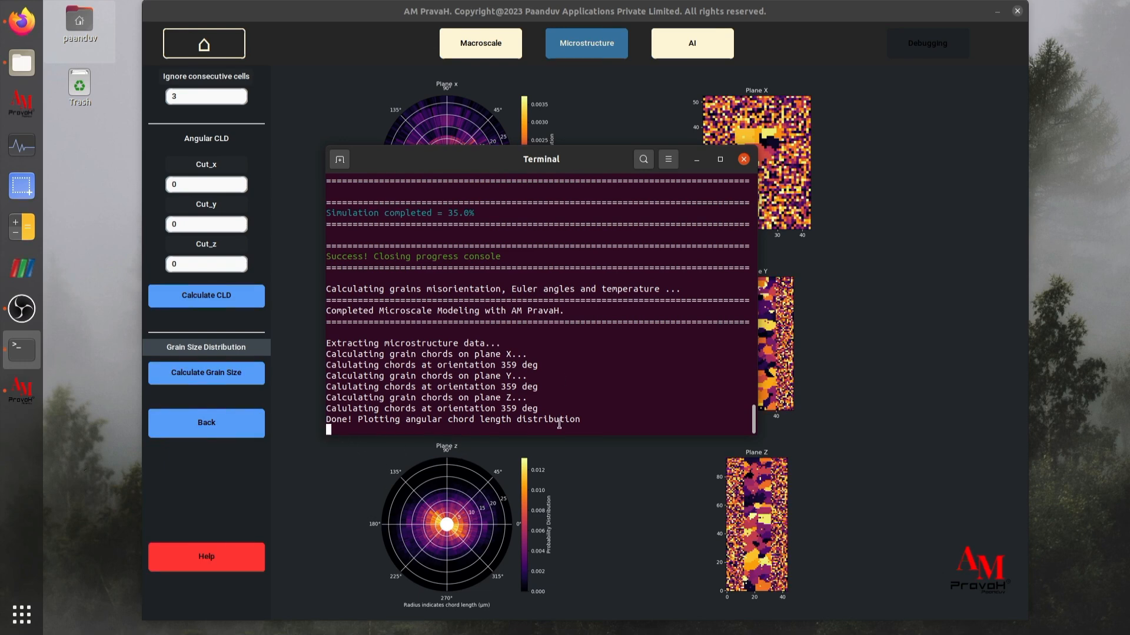
drag(462, 158, 259, 78)
click(494, 82)
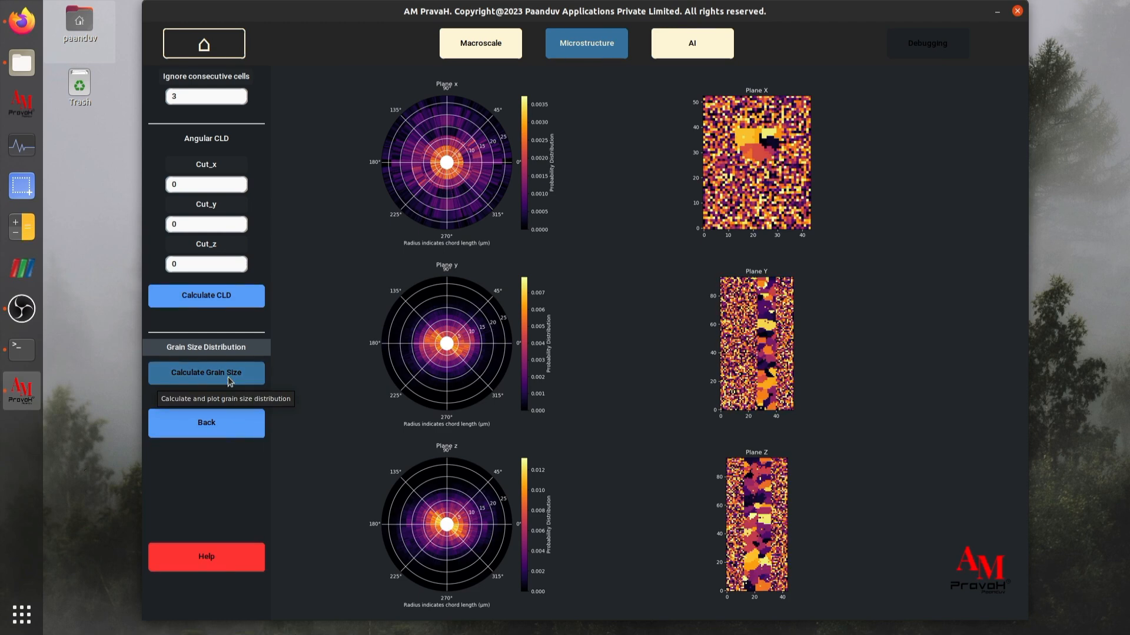
- Calculate the grain size distribution and review its terminal log beside the histogram
click(19, 348)
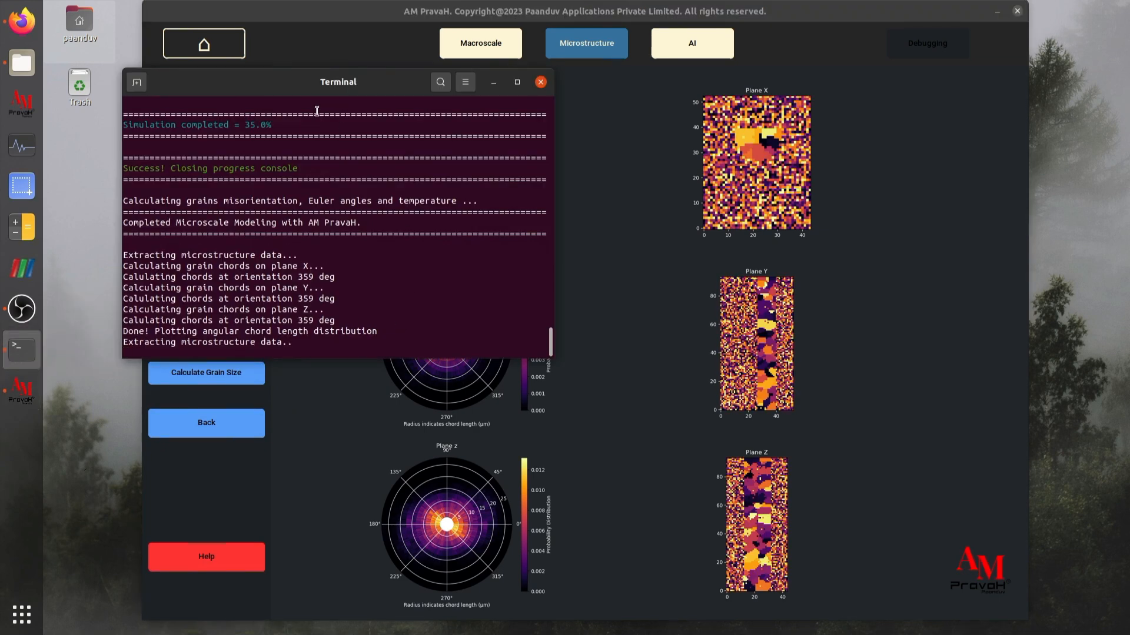
drag(309, 79, 452, 81)
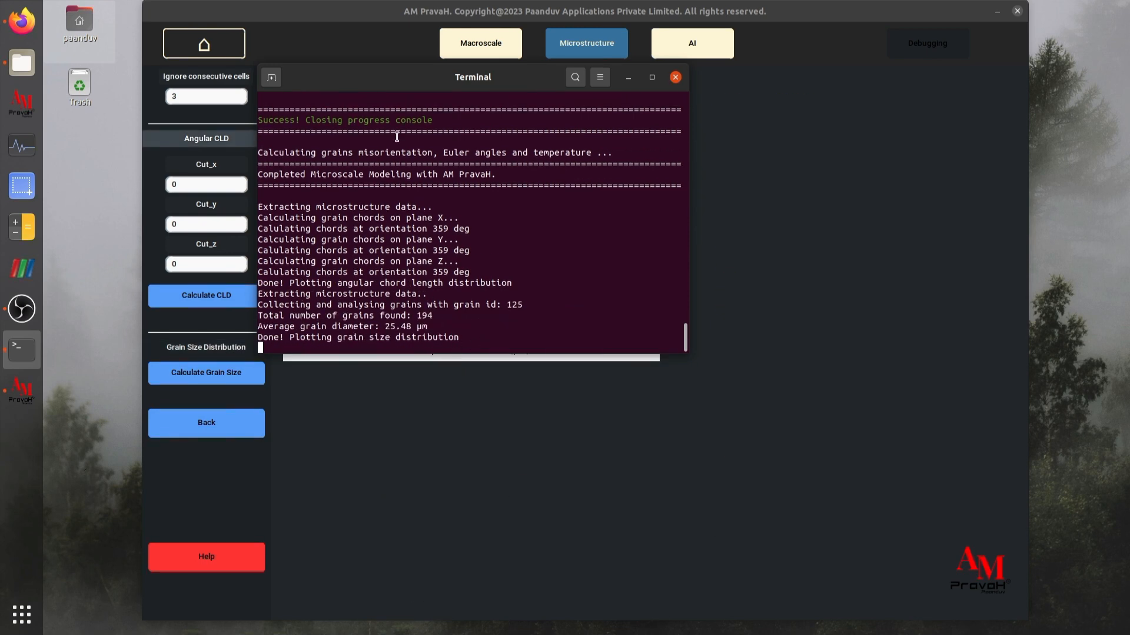
drag(414, 91, 811, 190)
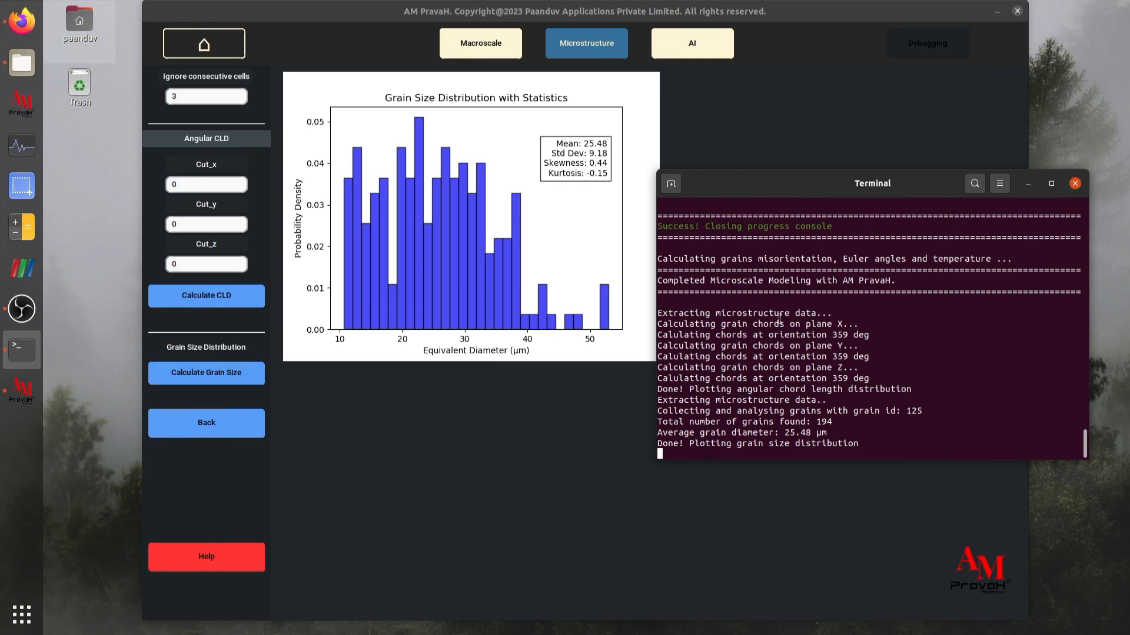
drag(783, 183, 691, 169)
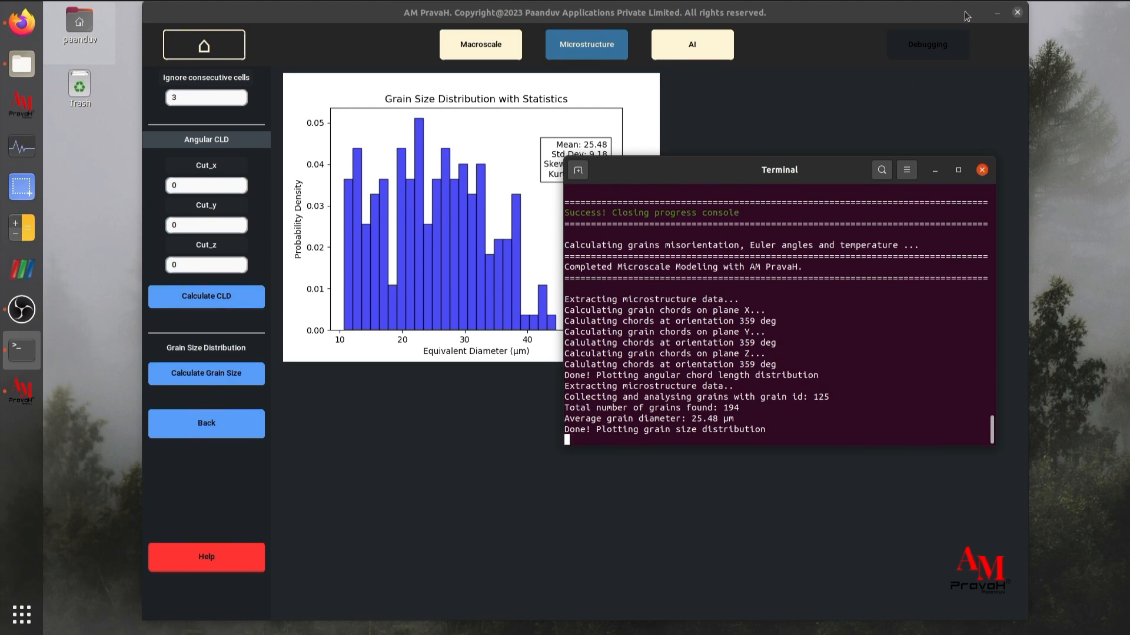
click(933, 175)
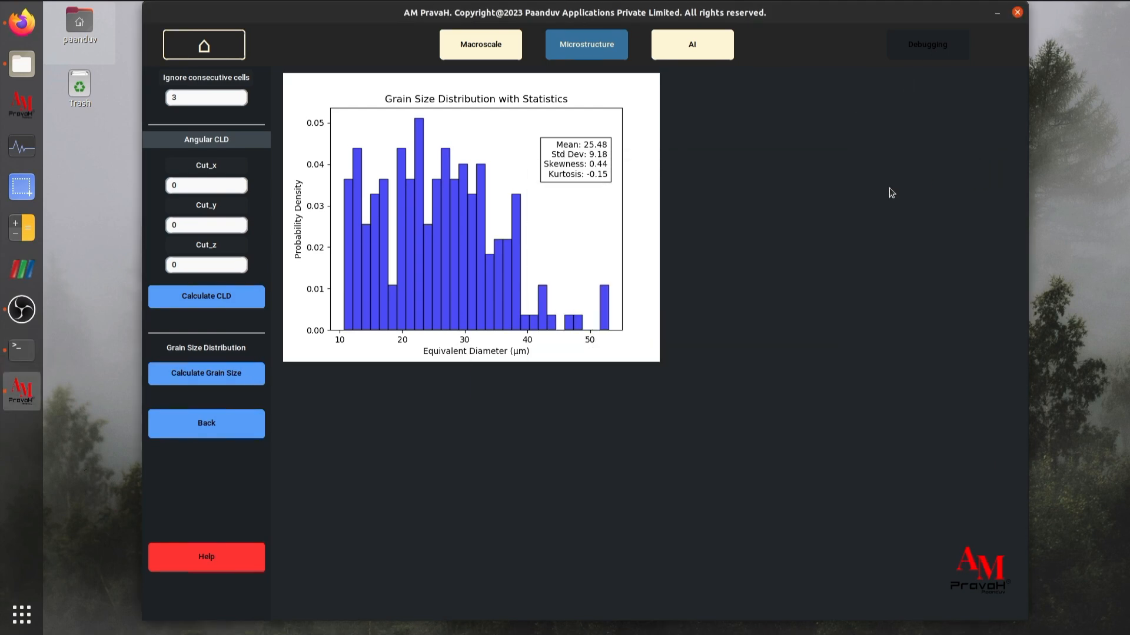